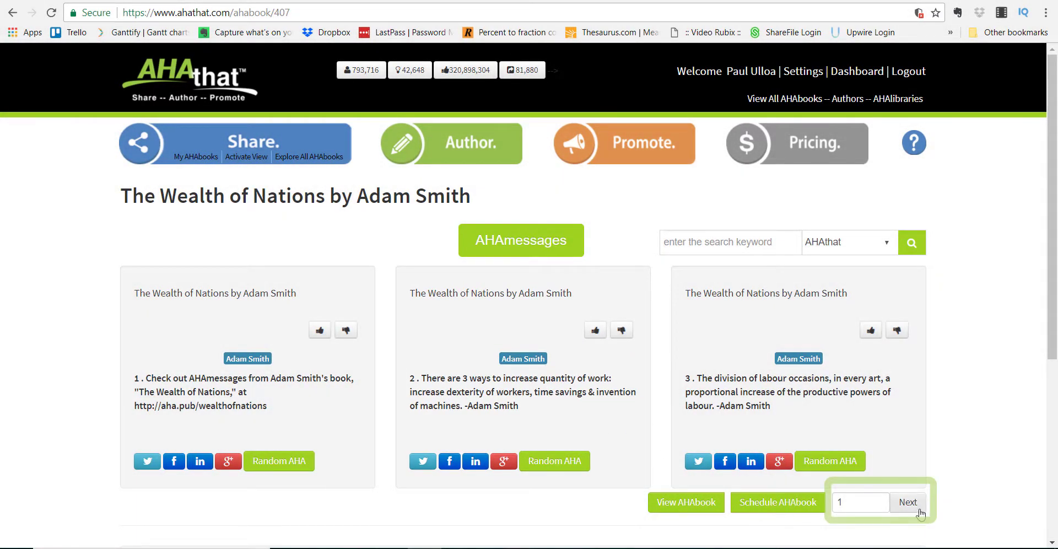
# Step: Page ahead to messages 64–66, then open the full Wealth of Nations AHAbook and scroll its messages
pyautogui.click(910, 503)
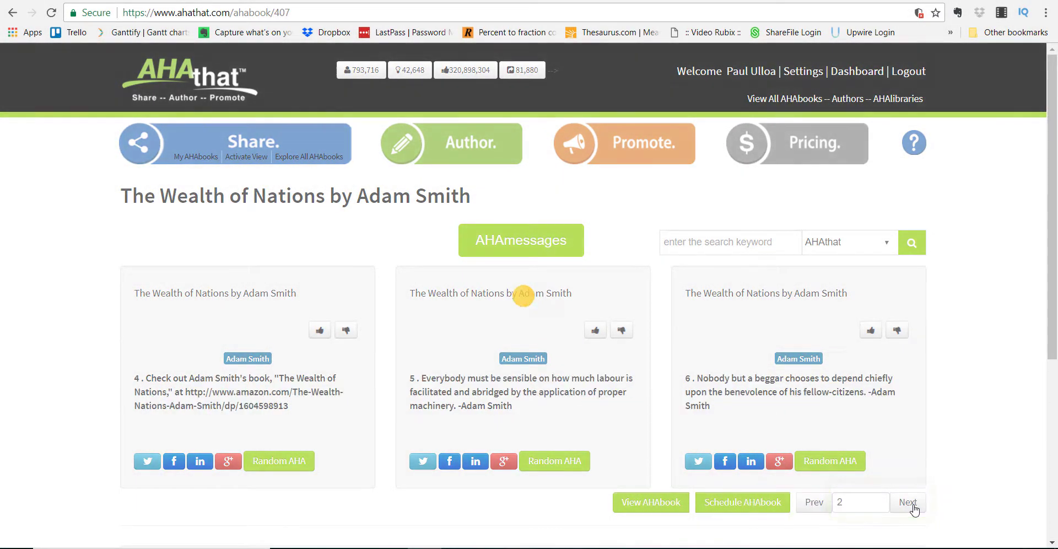
pyautogui.click(580, 468)
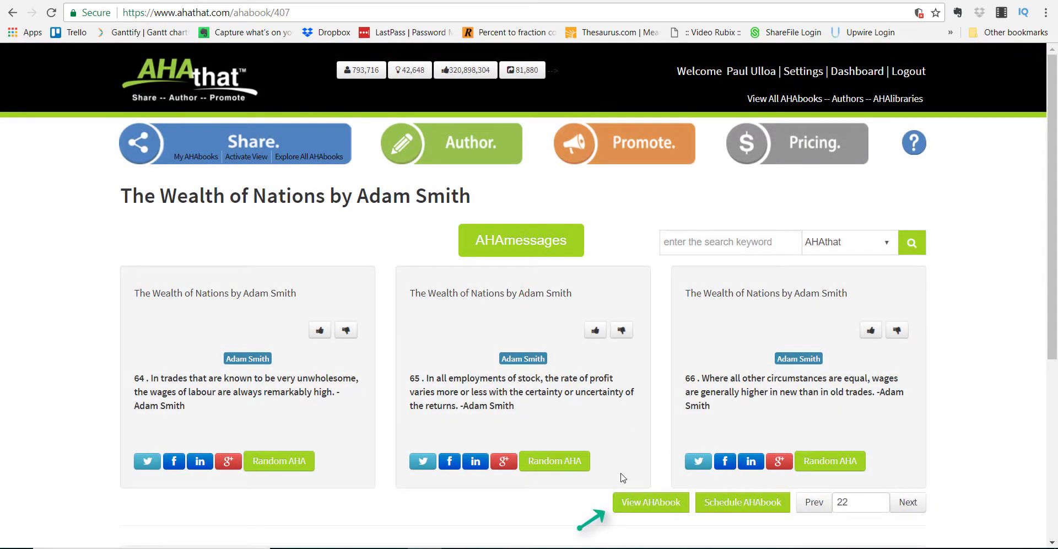
pyautogui.click(662, 507)
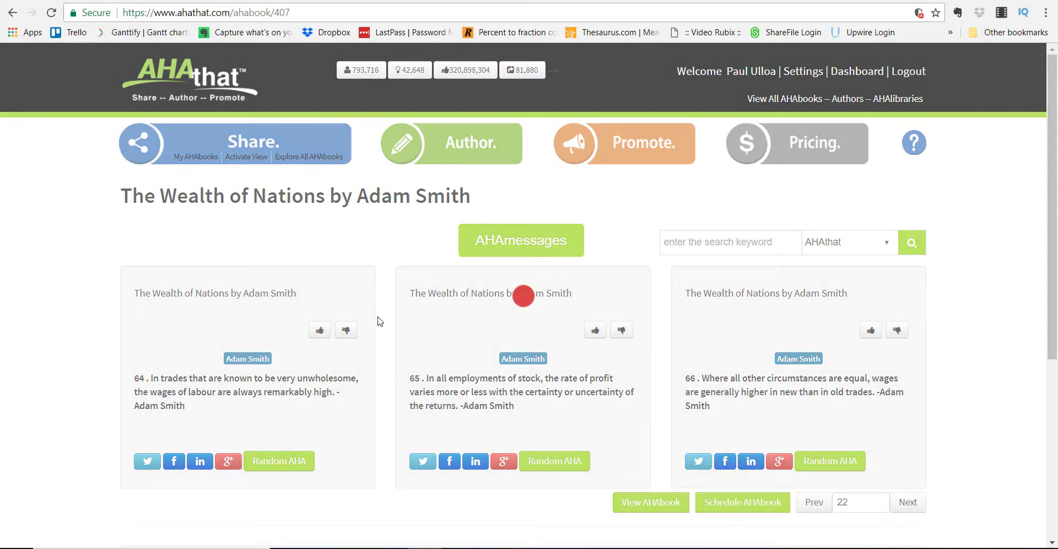
pyautogui.scroll(-12, 391, 342)
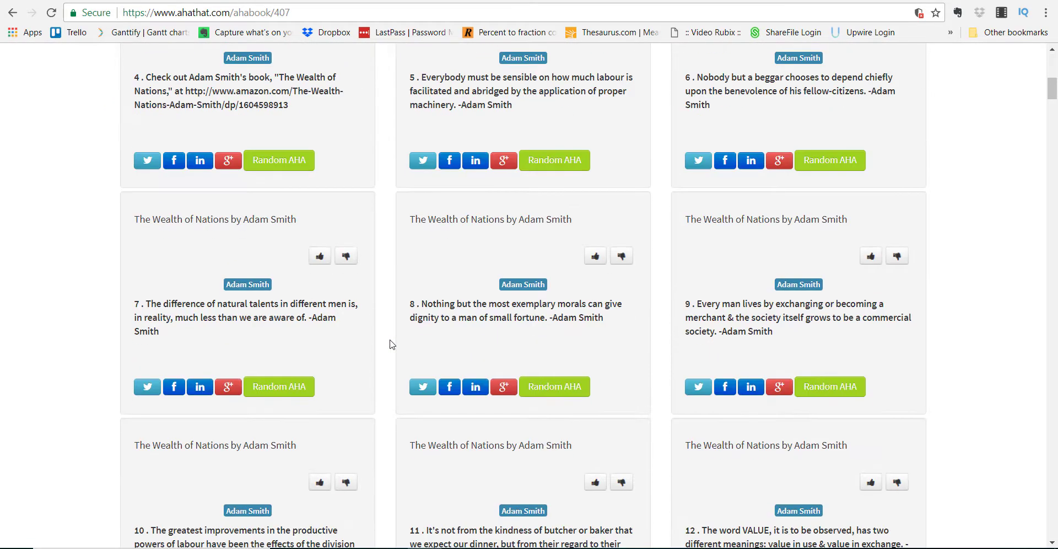
pyautogui.scroll(9, 390, 345)
pyautogui.scroll(4, 390, 343)
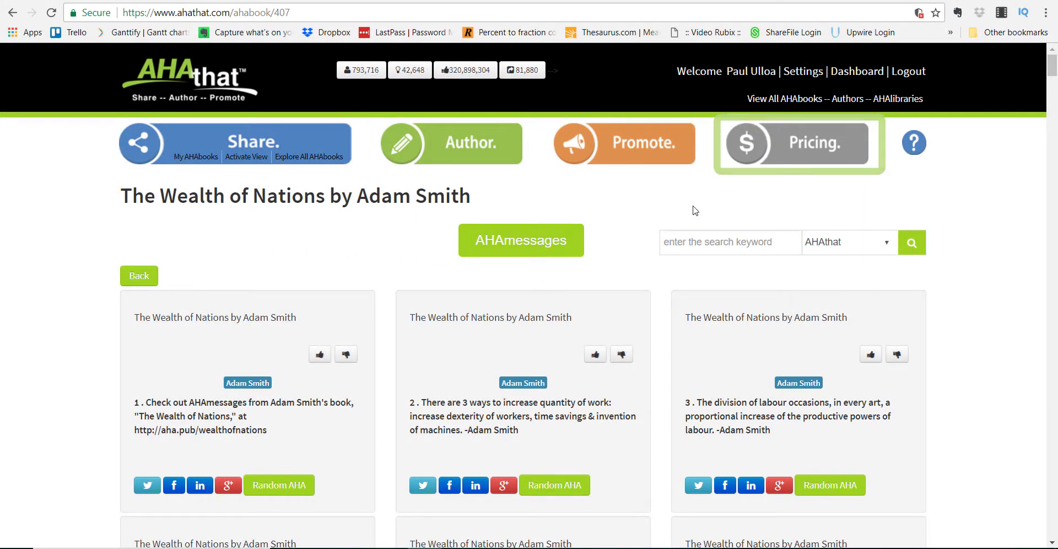
# Step: Generate a new Freemium key on the AHAkey pricing page
pyautogui.click(821, 149)
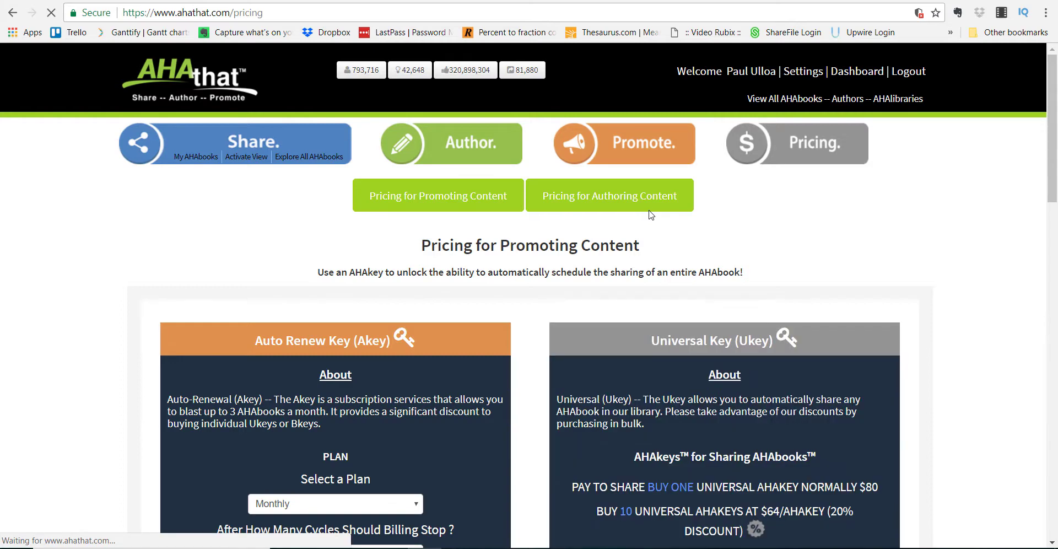
pyautogui.scroll(-10, 710, 260)
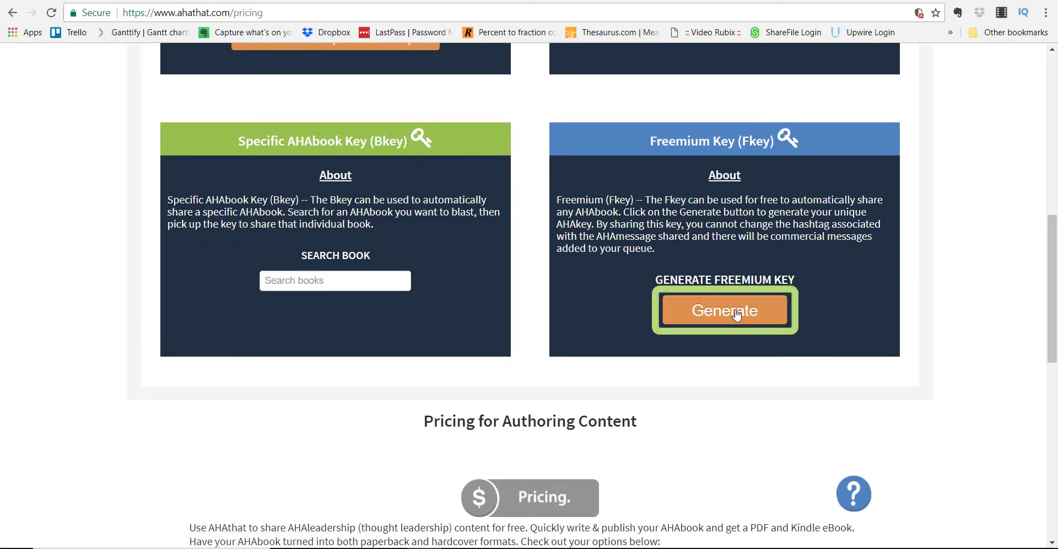
pyautogui.click(737, 313)
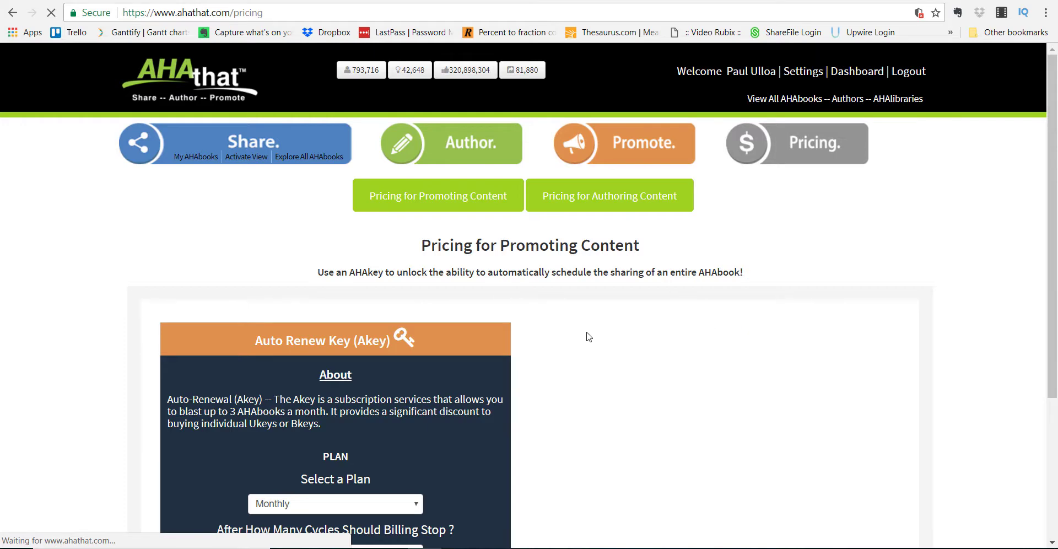
# Step: Select the newly generated Freemium key and copy it
pyautogui.scroll(-10, 588, 336)
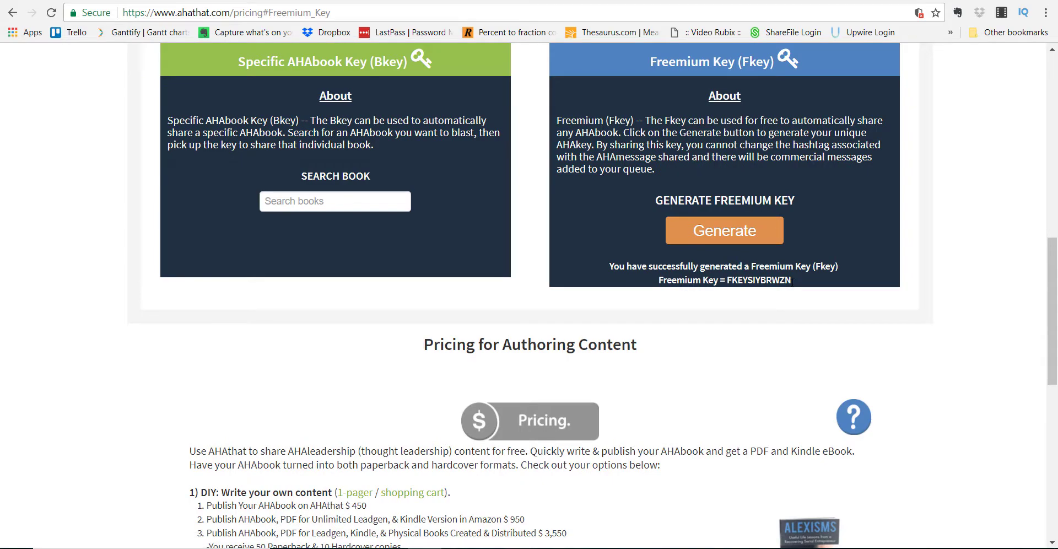
pyautogui.moveTo(791, 280); pyautogui.dragTo(727, 280)
pyautogui.rightClick(750, 279)
pyautogui.click(784, 287)
pyautogui.scroll(12, 633, 284)
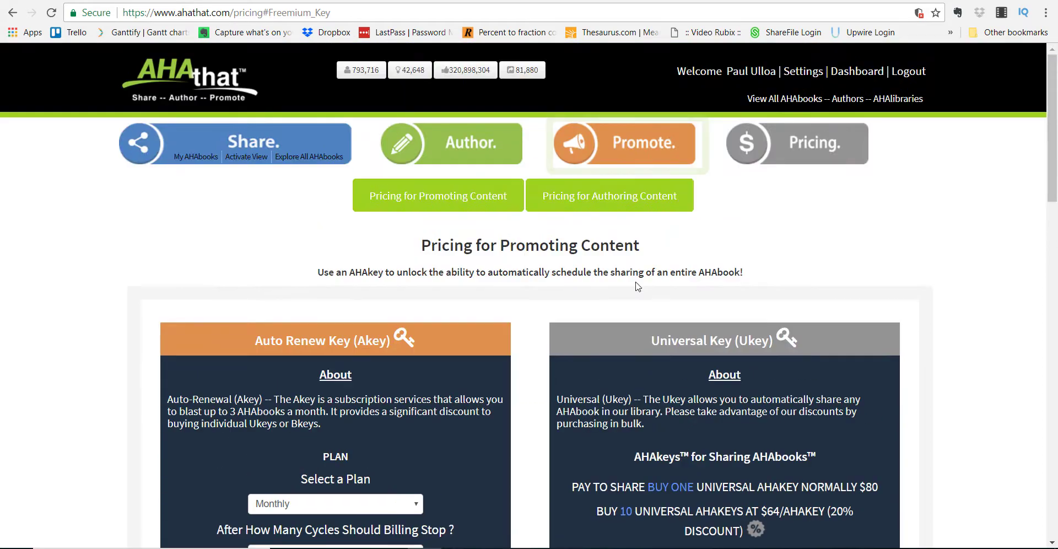
# Step: Open AHAblaster via Promote and show Connect Social Media with the connected Twitter account
pyautogui.click(633, 152)
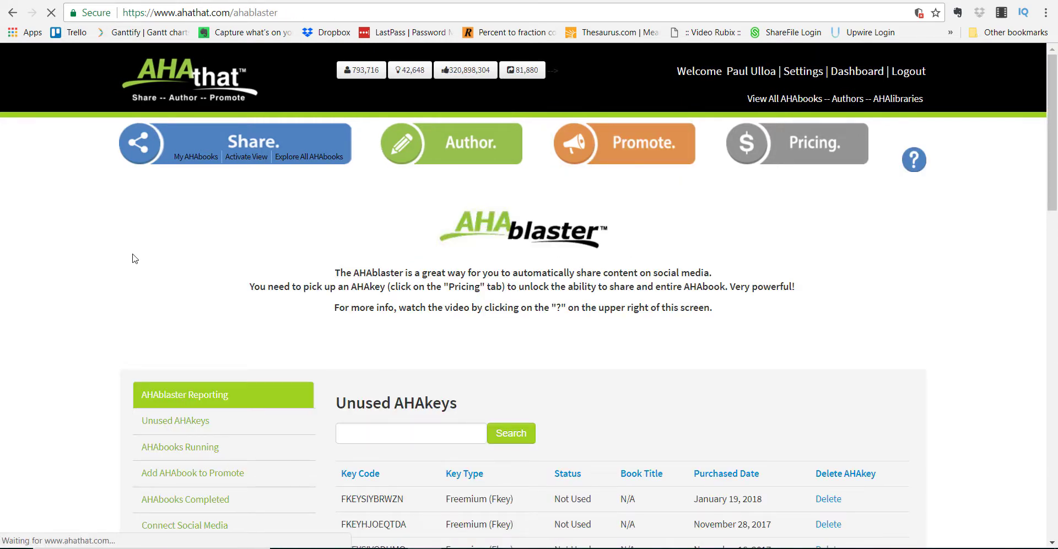
pyautogui.scroll(-3, 145, 273)
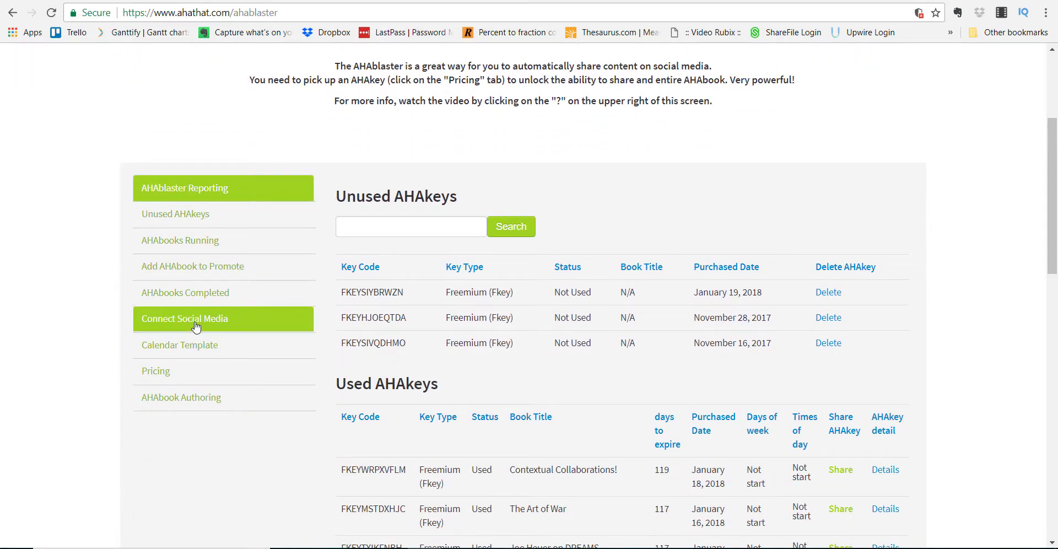
pyautogui.click(245, 324)
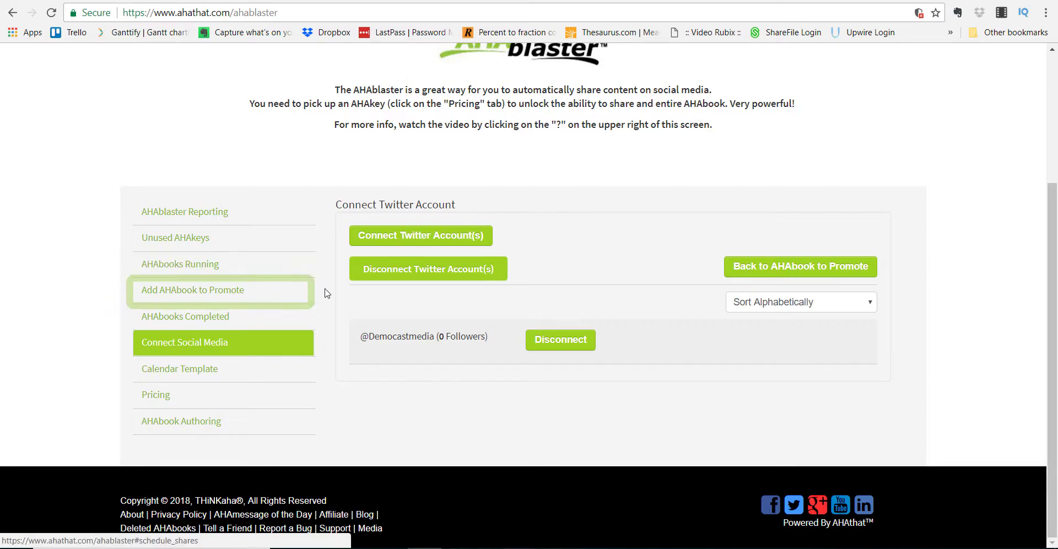
# Step: Under Add AHAbook to Promote, search 'Wealth of nations' and choose it for sharing
pyautogui.click(222, 298)
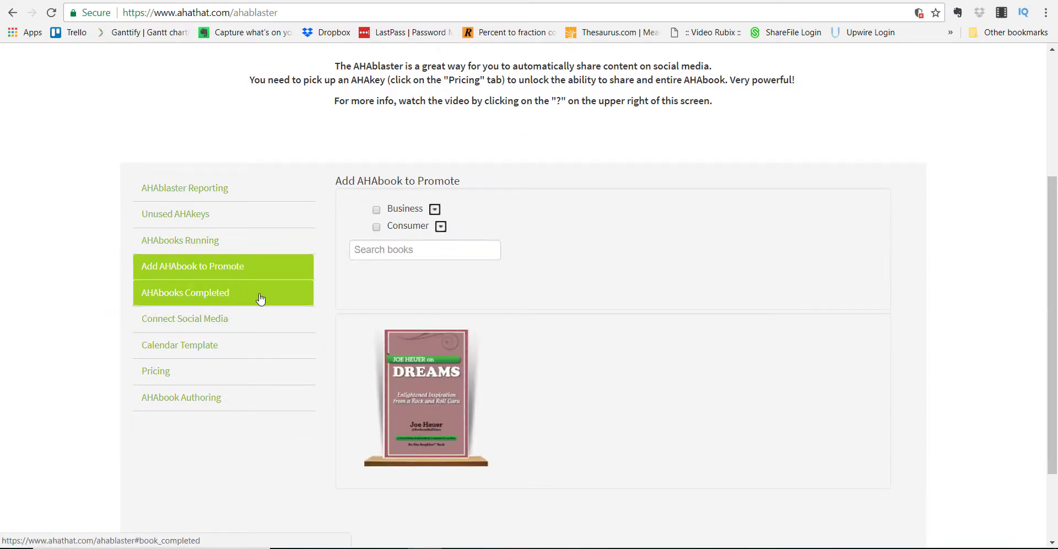
pyautogui.click(416, 254)
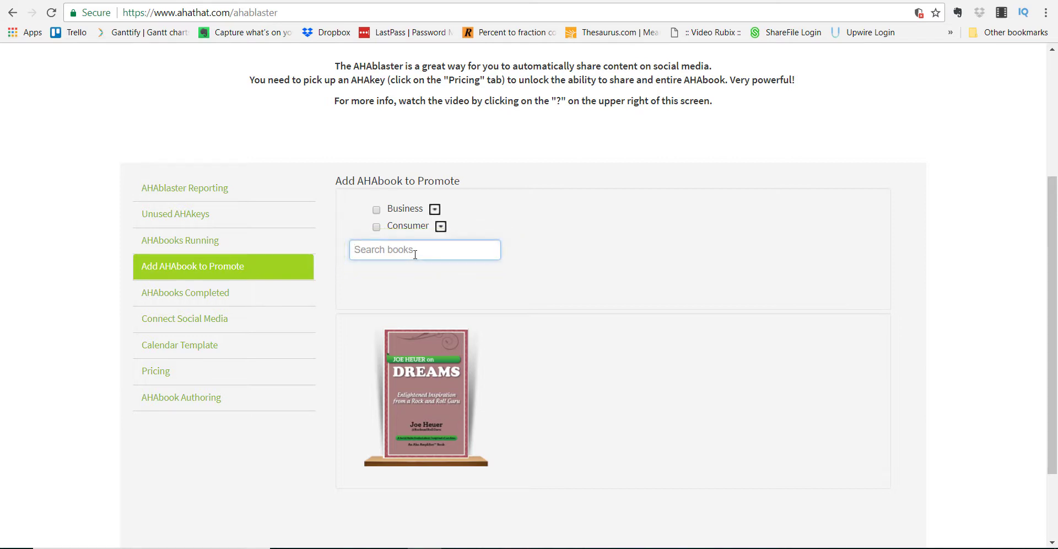
pyautogui.write('Wealth of nati')
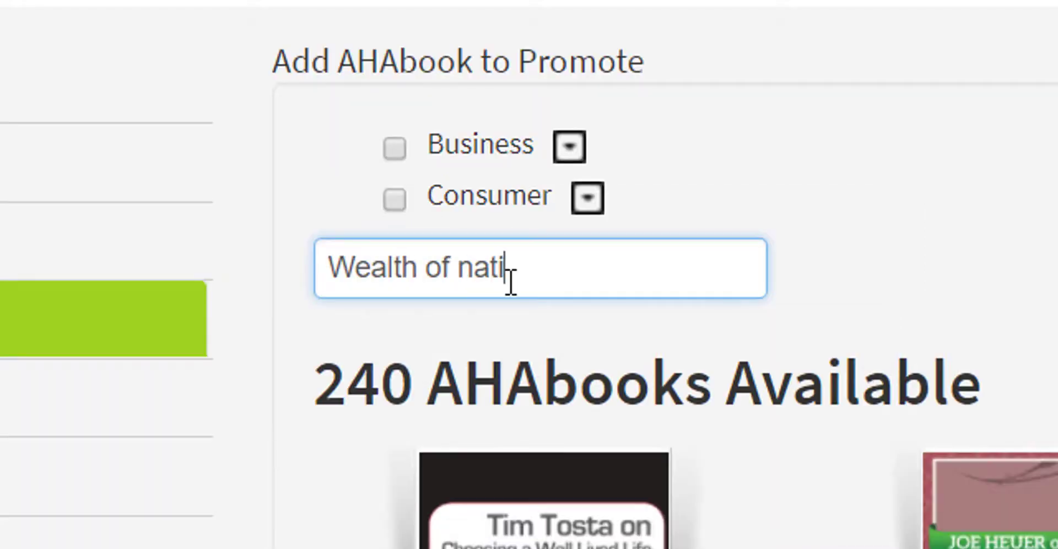
pyautogui.write('ons')
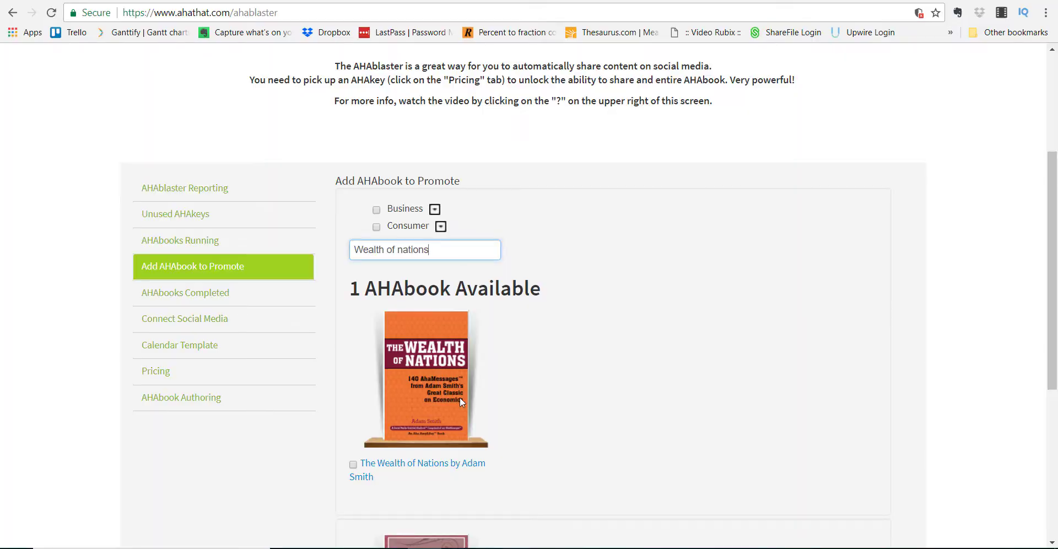
pyautogui.scroll(-3, 513, 410)
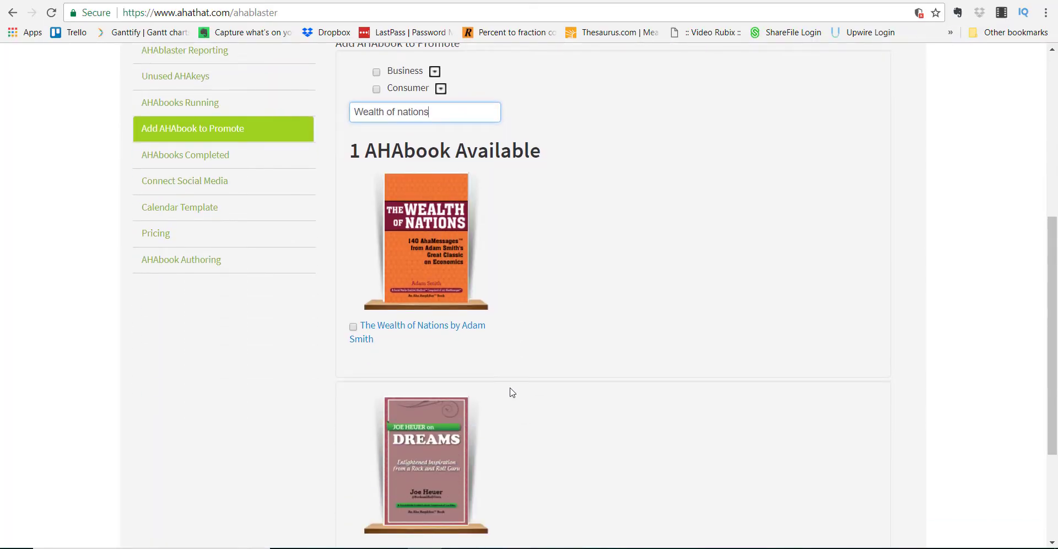
pyautogui.click(407, 329)
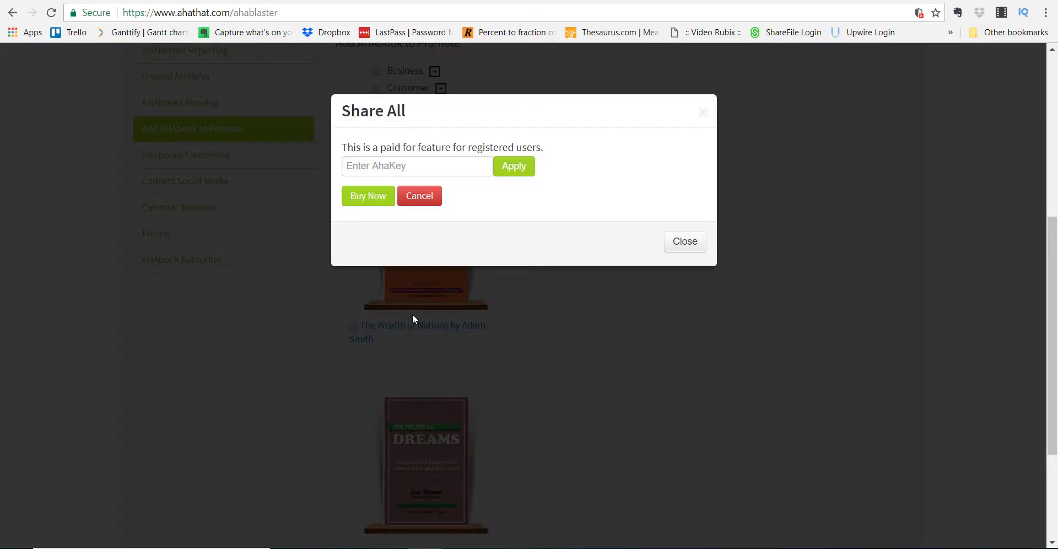
# Step: Paste the Freemium key into the AhaKey field and apply it
pyautogui.rightClick(425, 164)
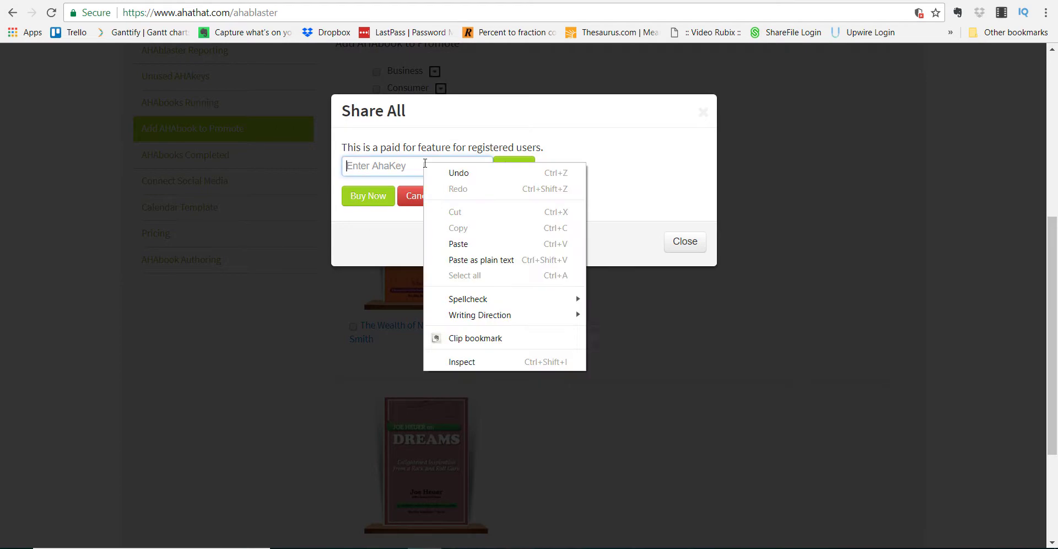
pyautogui.click(478, 245)
pyautogui.click(521, 167)
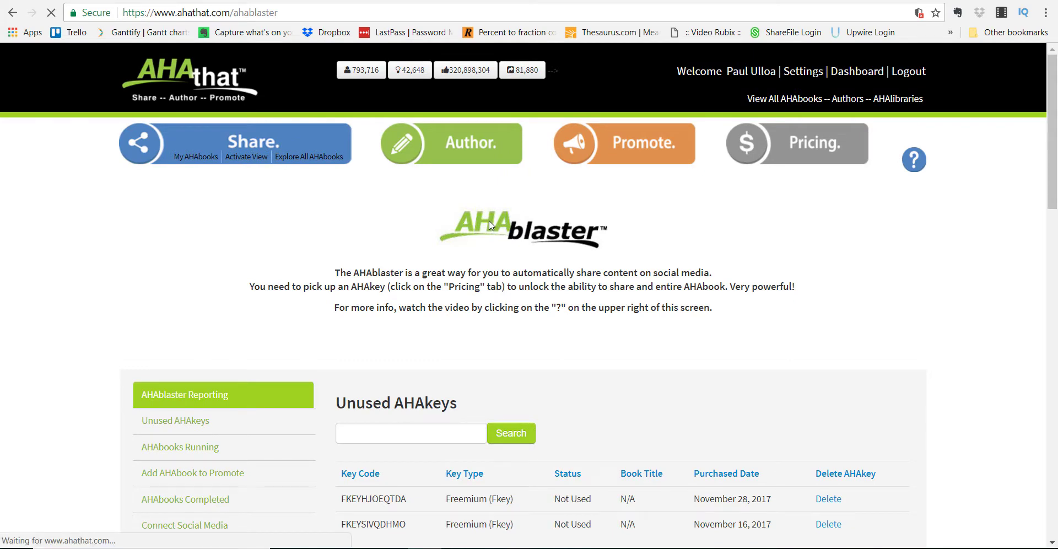
pyautogui.scroll(-4, 501, 295)
pyautogui.scroll(-2, 502, 295)
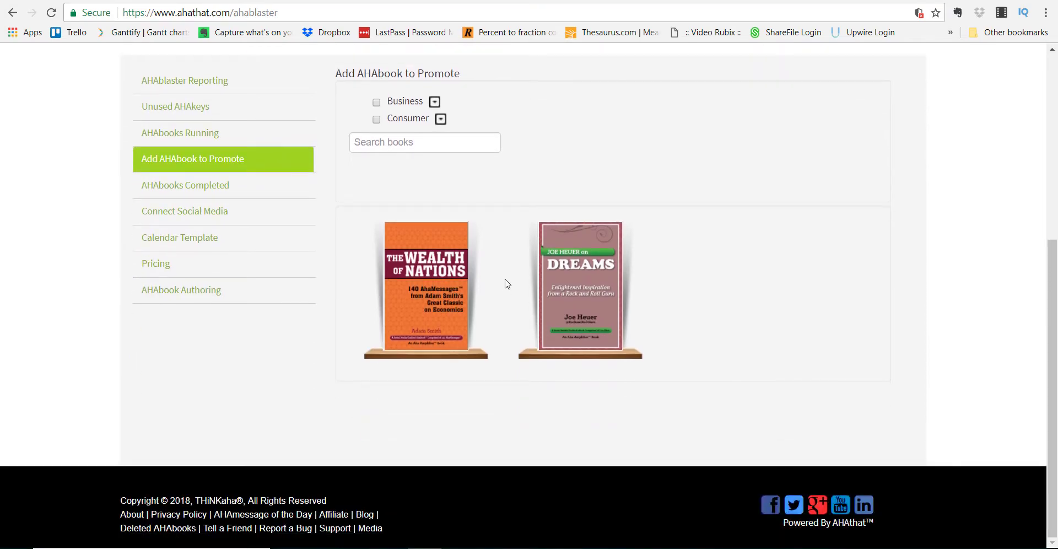
# Step: Open The Wealth of Nations schedule, keep Pacific Time, and pick the 4 Times a Day, 5 Days a Week template
pyautogui.click(449, 288)
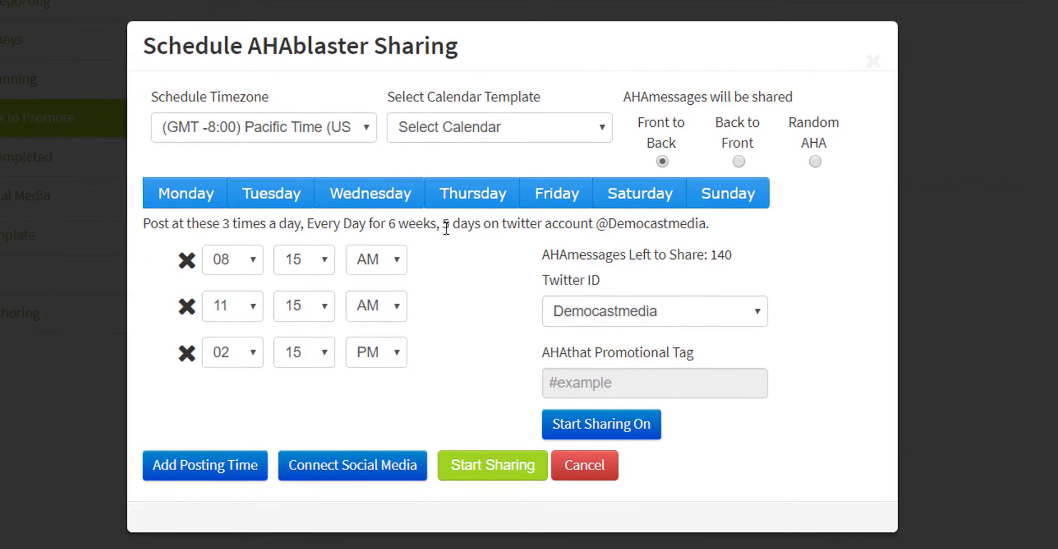
pyautogui.tripleClick(470, 244)
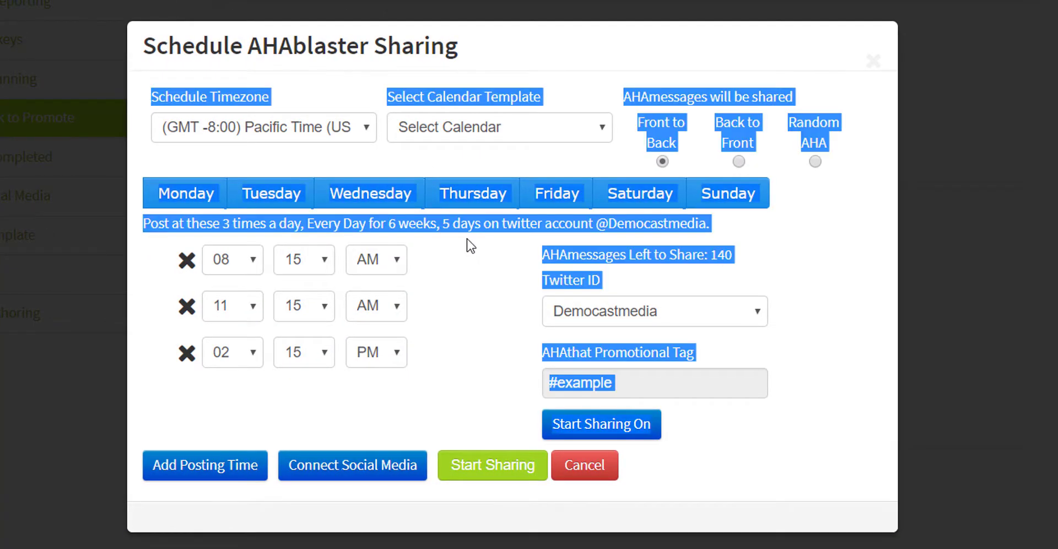
pyautogui.click(451, 315)
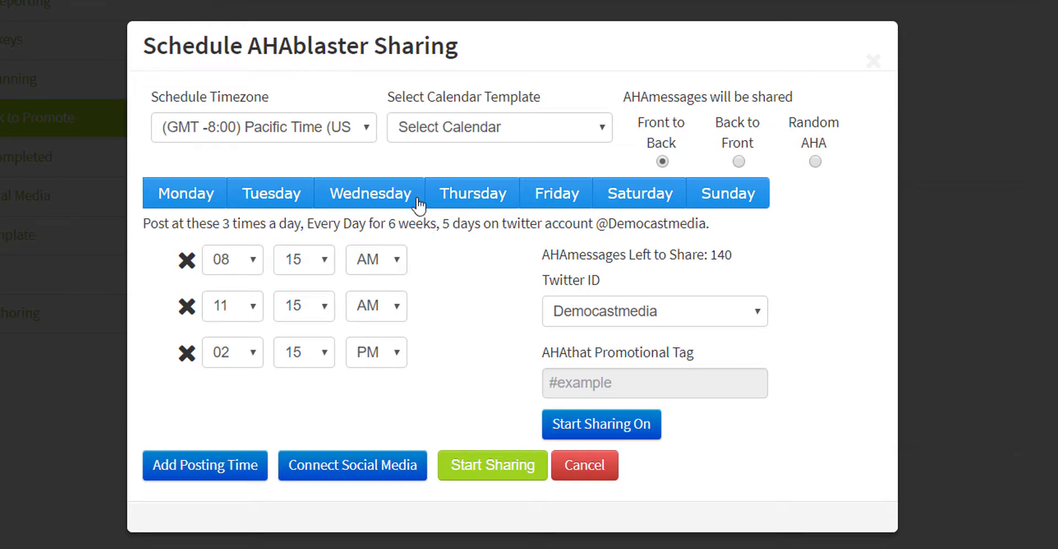
pyautogui.click(366, 138)
pyautogui.click(366, 138)
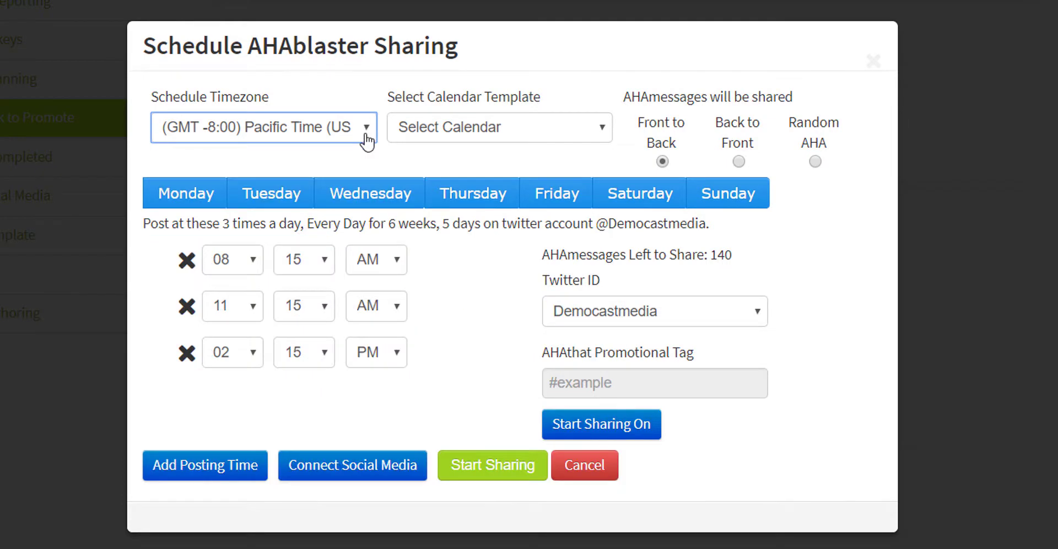
pyautogui.click(602, 131)
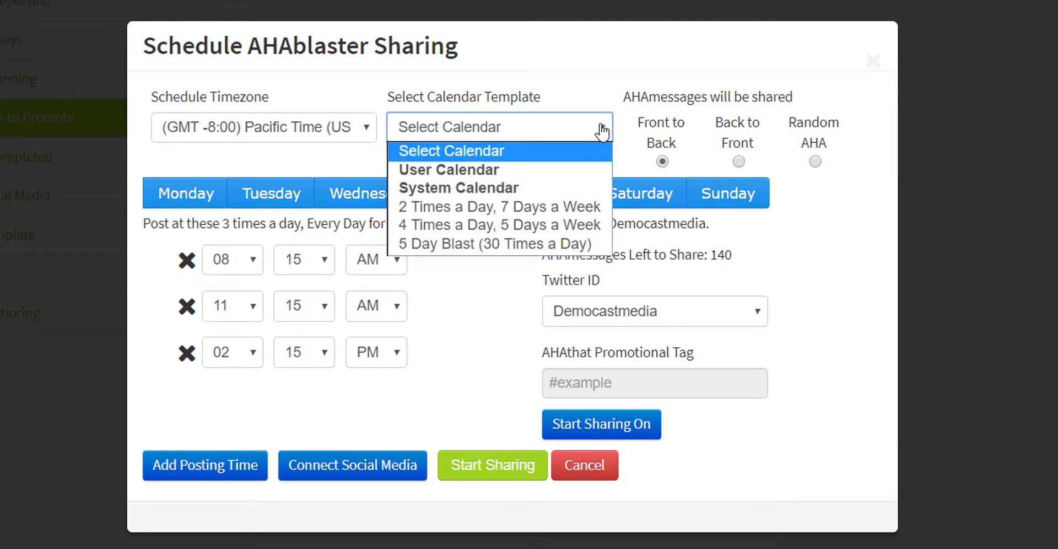
pyautogui.click(501, 225)
pyautogui.scroll(-2, 513, 235)
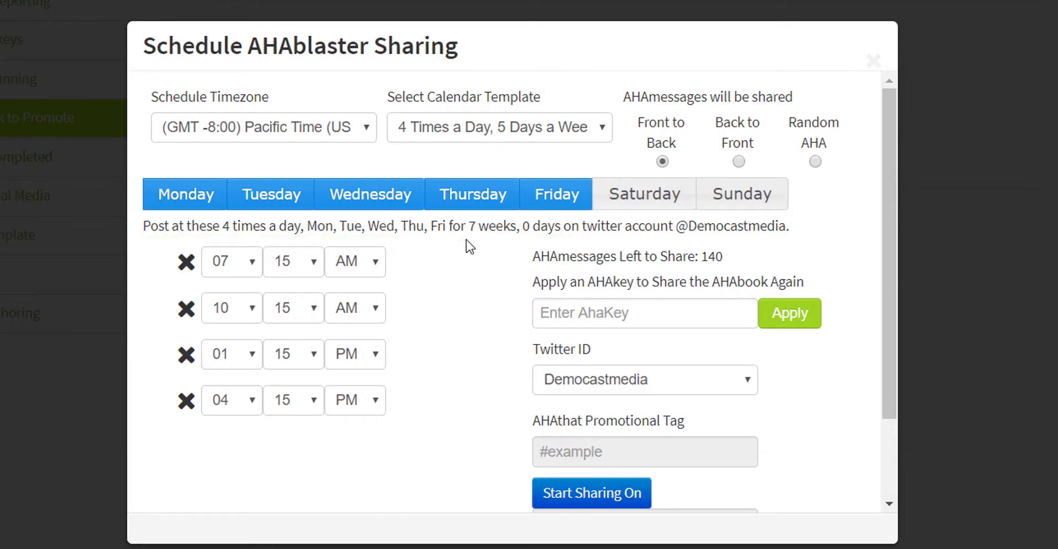
# Step: Restore the posting days to Monday through Friday
pyautogui.click(380, 199)
pyautogui.click(684, 198)
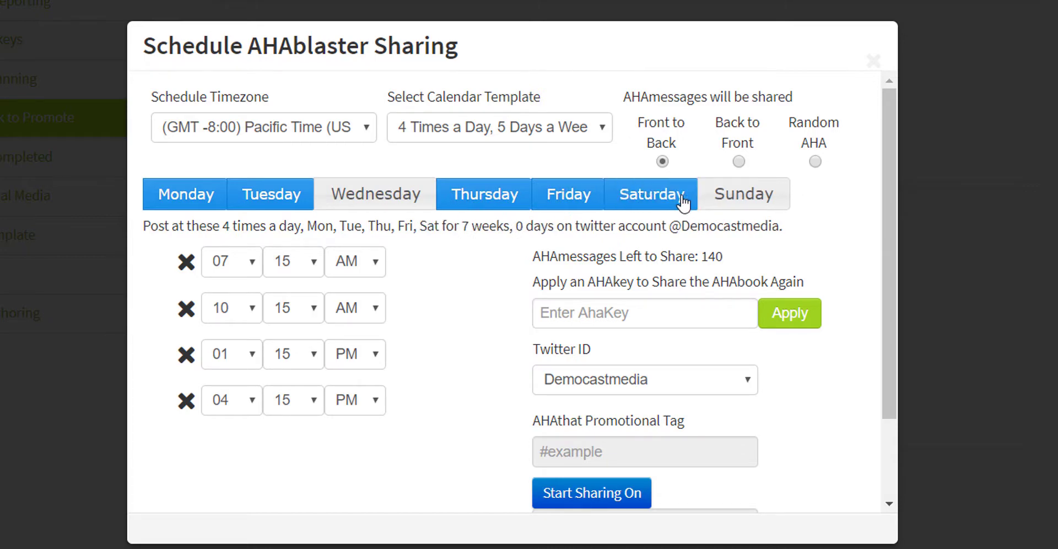
pyautogui.click(648, 195)
pyautogui.click(466, 199)
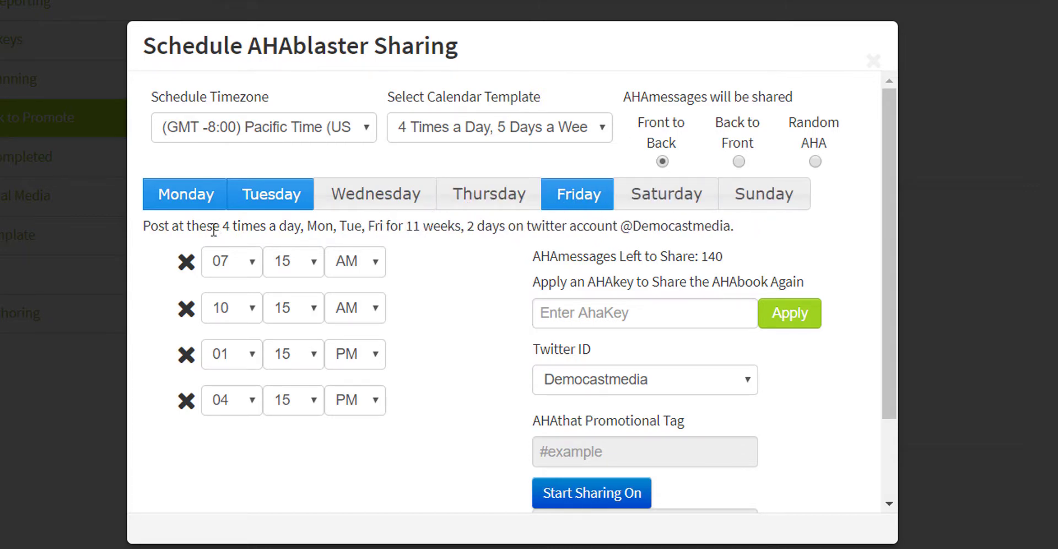
pyautogui.click(389, 204)
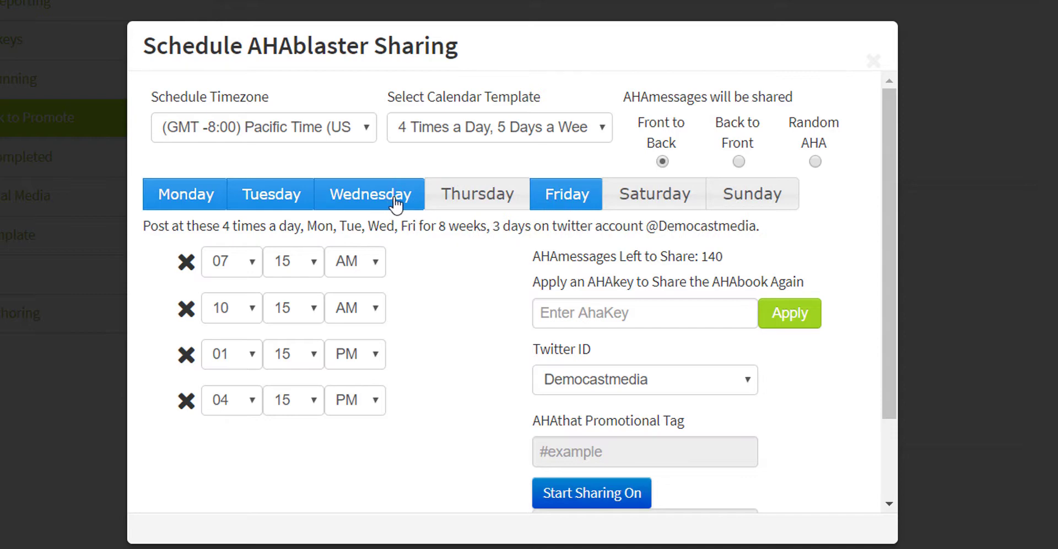
pyautogui.click(477, 200)
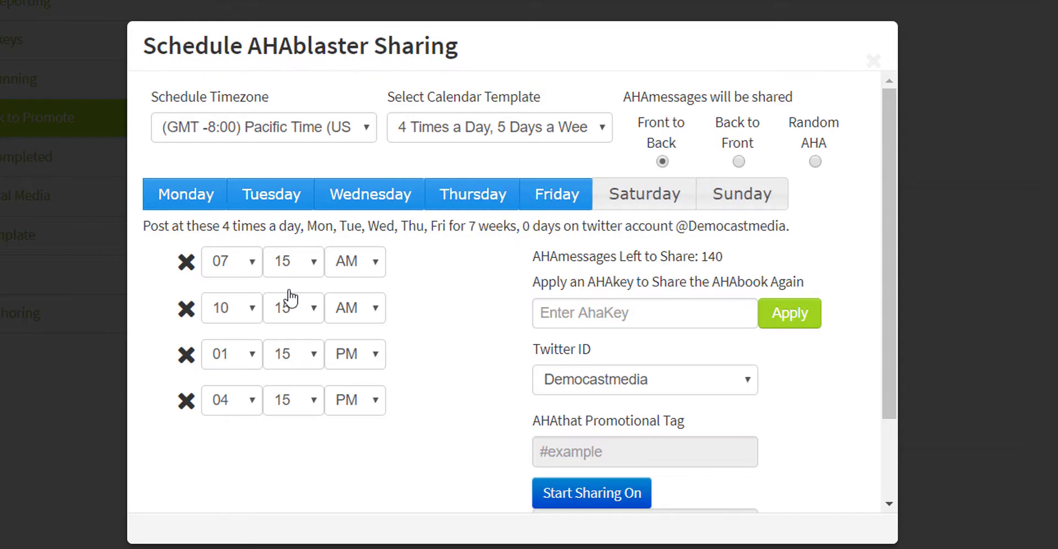
# Step: Change the first posting time to 08:15 AM and the third to 03:15 PM
pyautogui.click(243, 264)
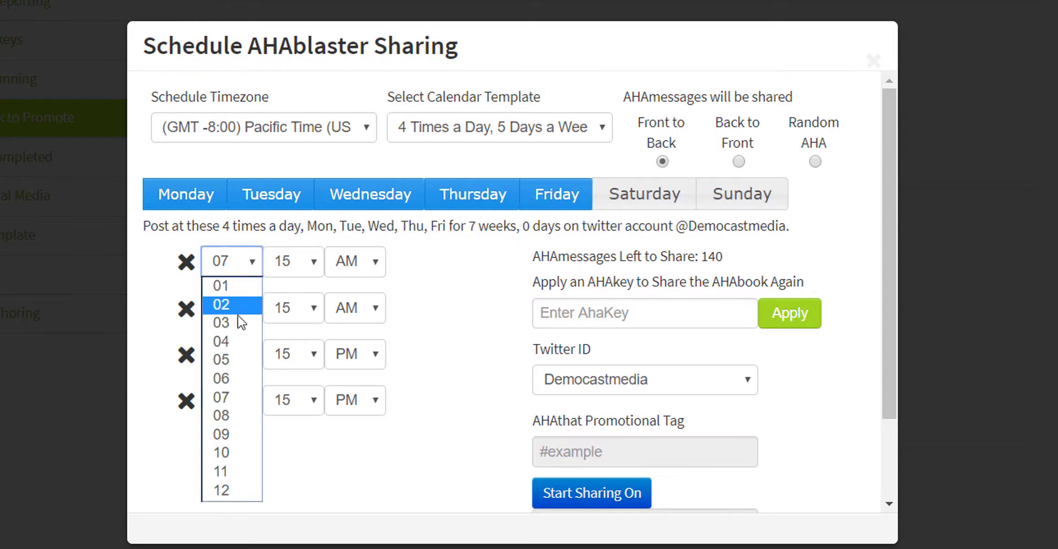
pyautogui.click(232, 416)
pyautogui.click(252, 355)
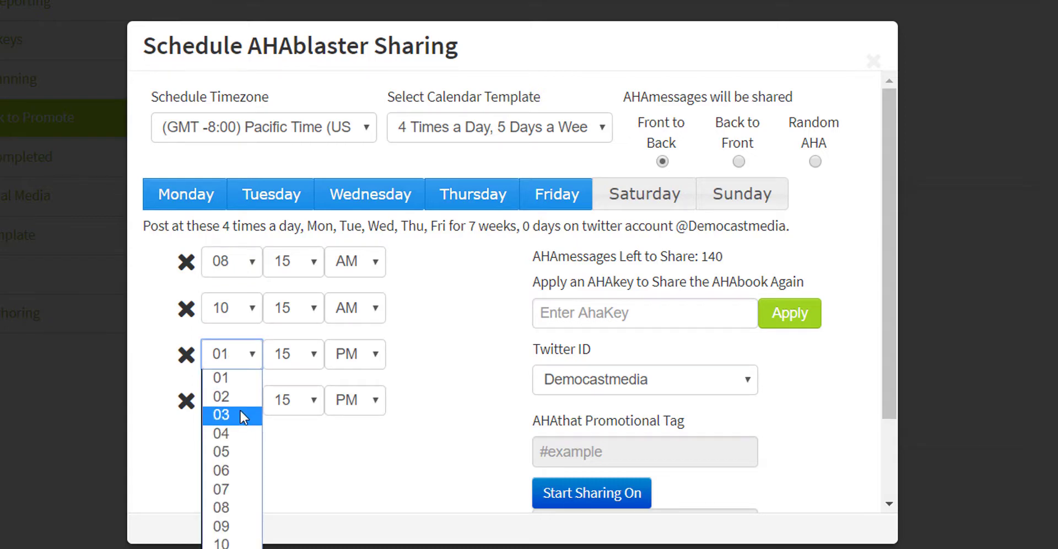
pyautogui.click(240, 410)
pyautogui.scroll(-2, 470, 345)
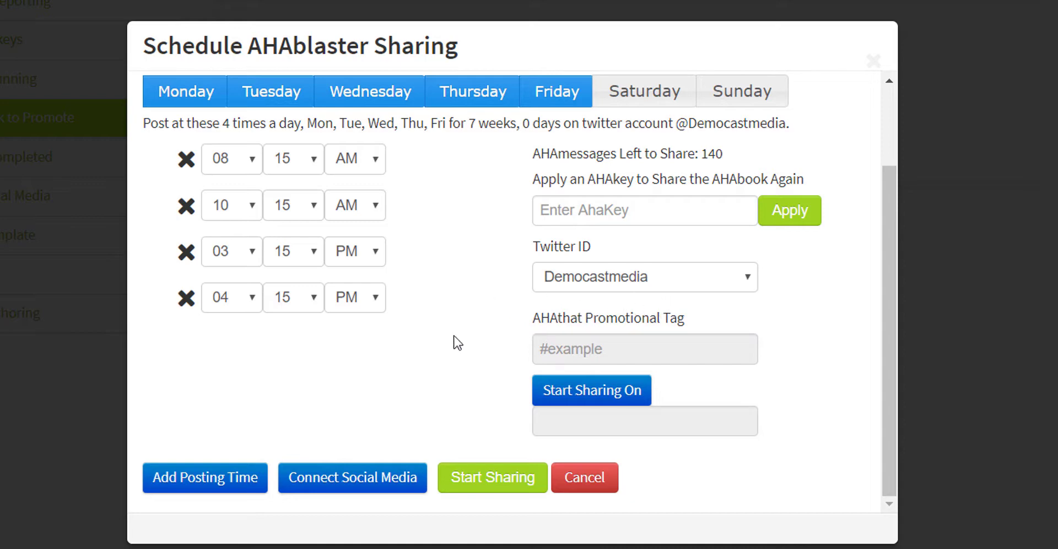
# Step: Start sharing The Wealth of Nations and find it under AHAbooks Running with 140 left
pyautogui.click(496, 483)
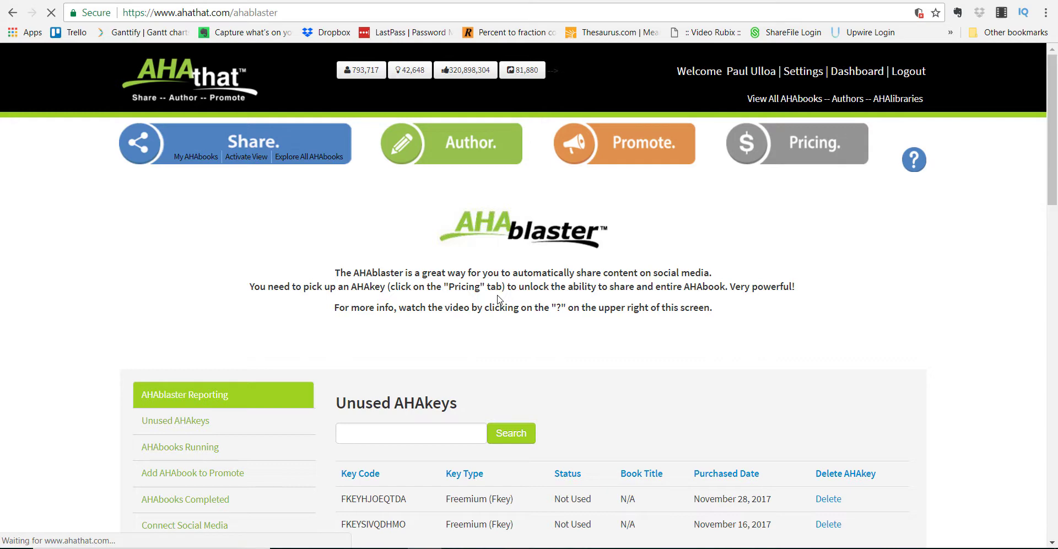
pyautogui.scroll(-2, 301, 308)
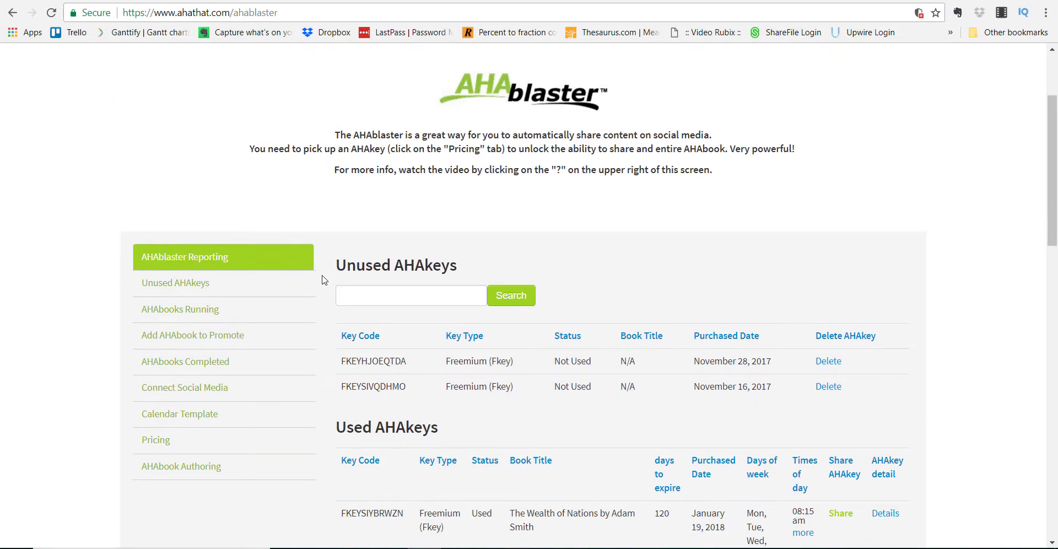
pyautogui.click(213, 309)
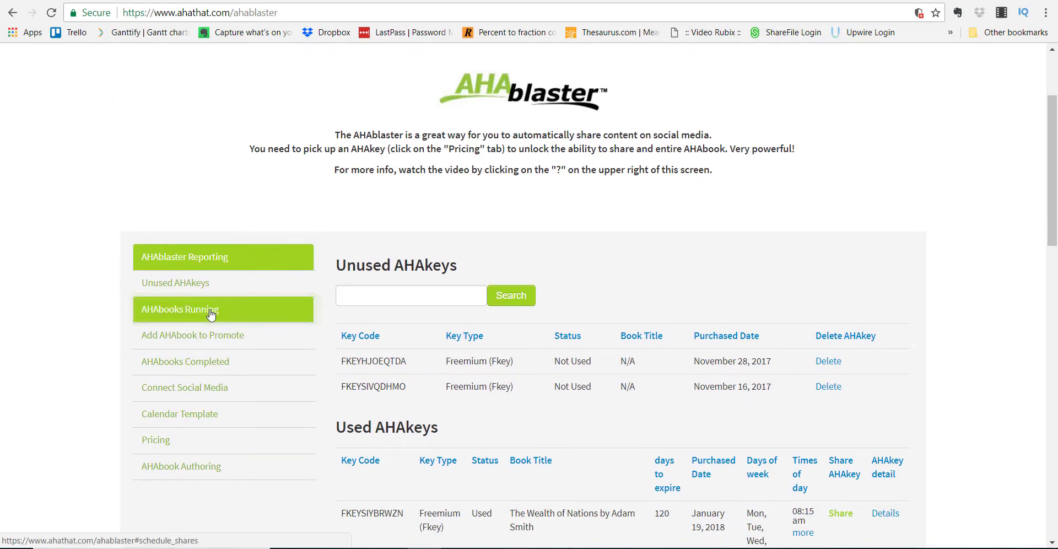
pyautogui.scroll(-3, 337, 293)
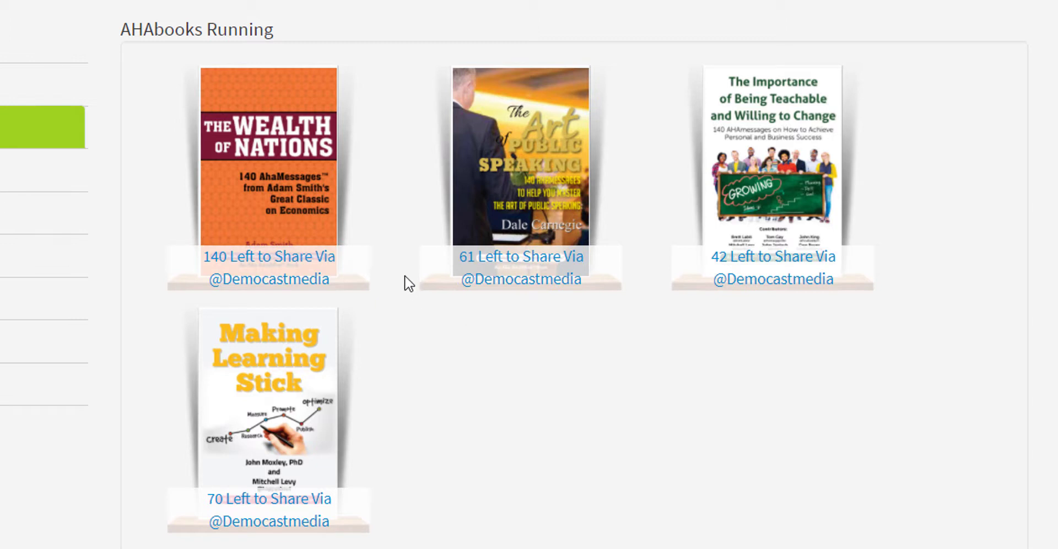
pyautogui.moveTo(368, 248)
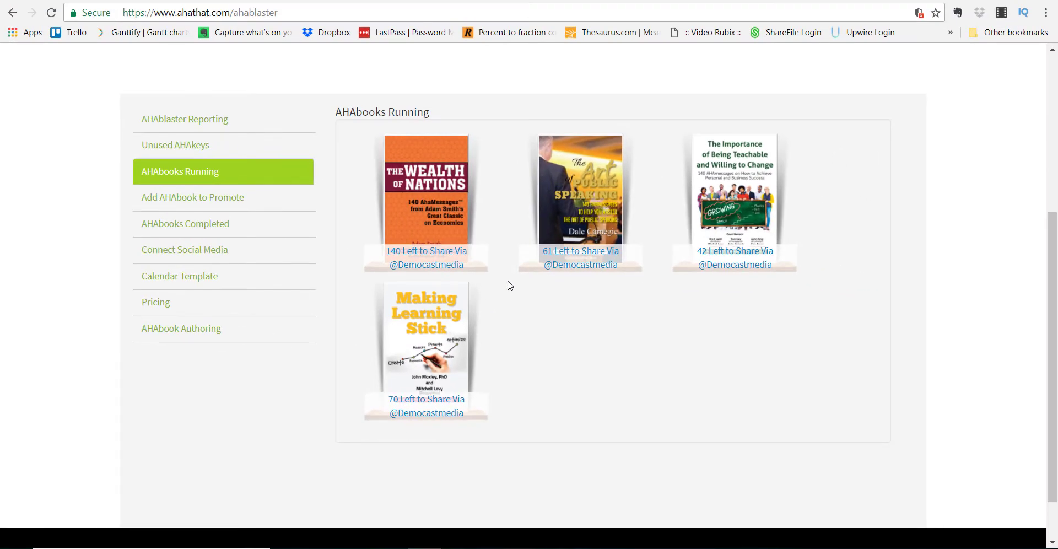
pyautogui.scroll(5, 510, 285)
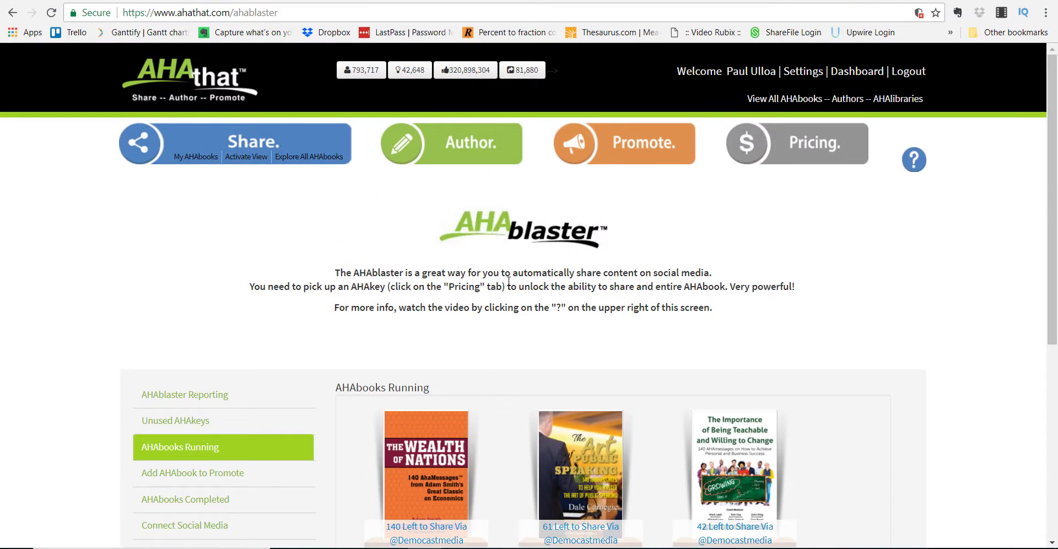